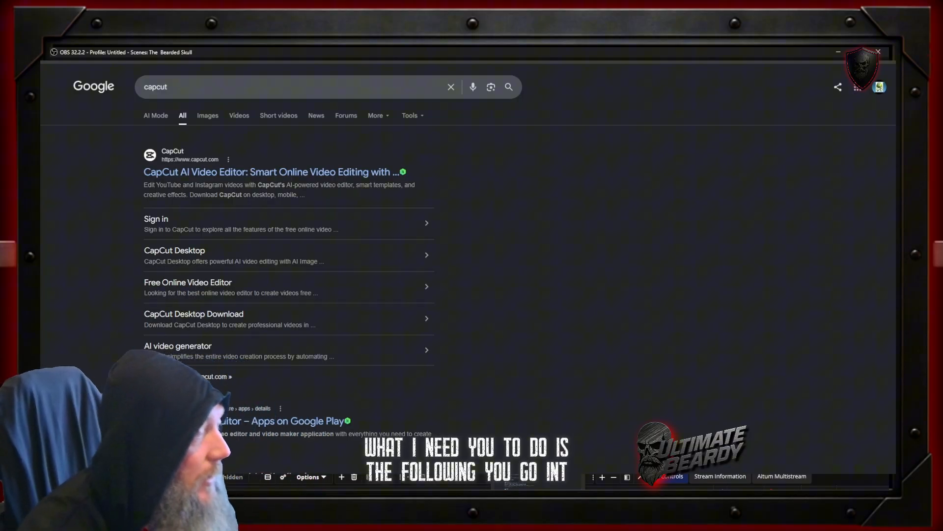
Switch to the browser and open the CapCut website from the search results.
click(538, 483)
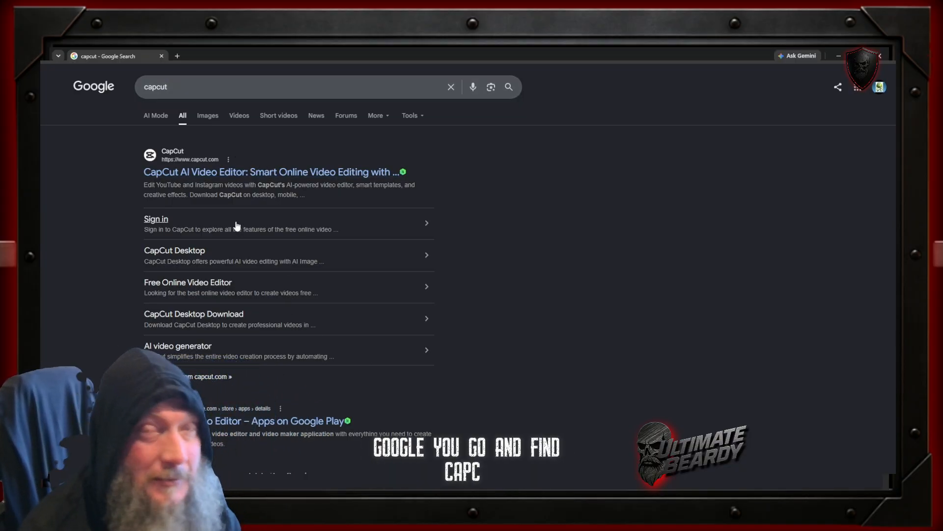
click(219, 174)
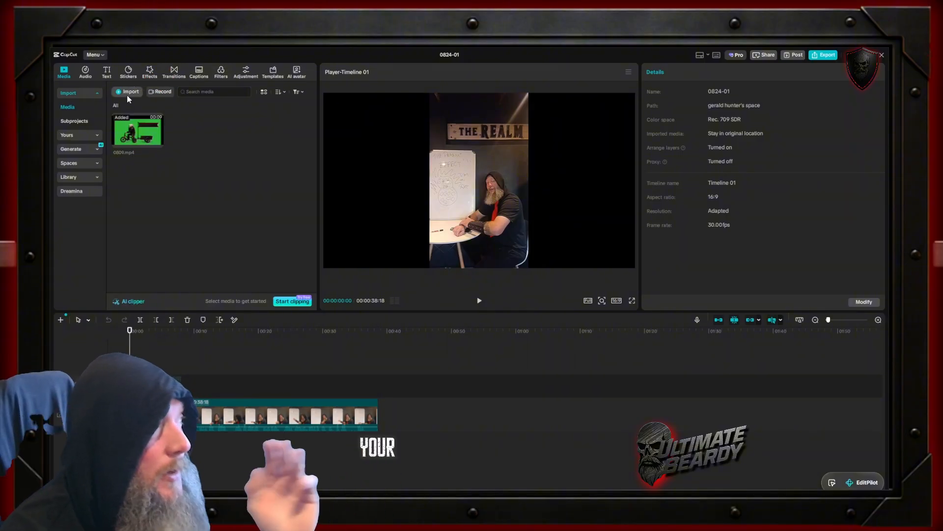
Import the green-screen clip 0809.mp4 and place it at the start of the track above the main video.
click(128, 92)
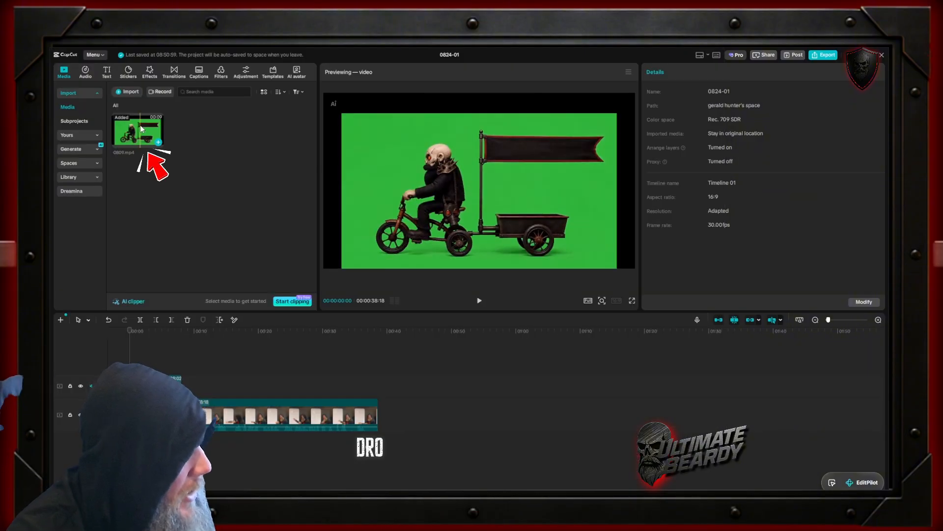
drag(141, 129, 133, 149)
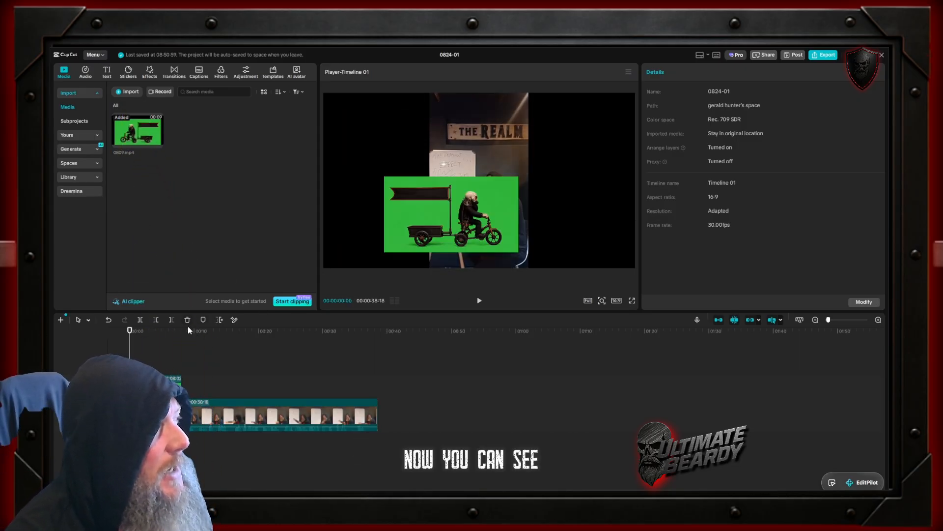
click(144, 332)
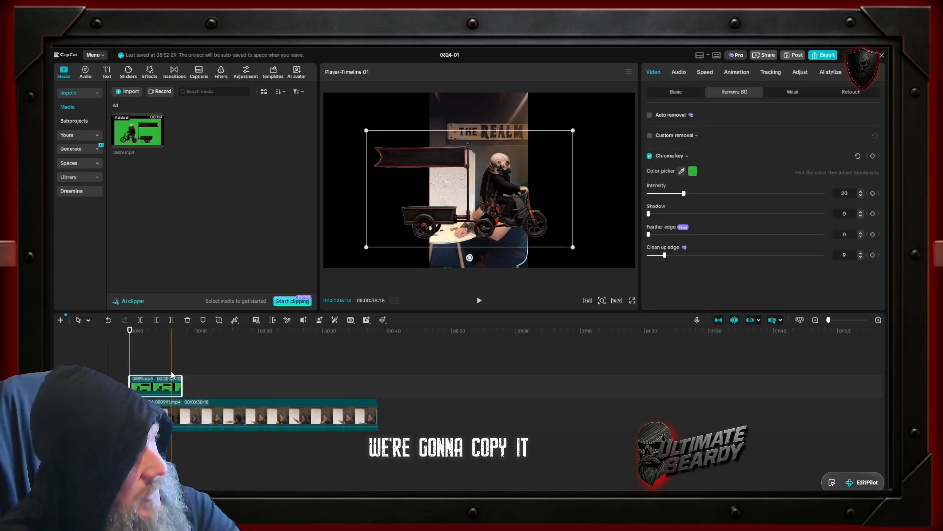
Paste copies of the green-screen clip end to end along the overlay track to cover the main video's length.
key(ctrl+v)
drag(209, 380, 210, 393)
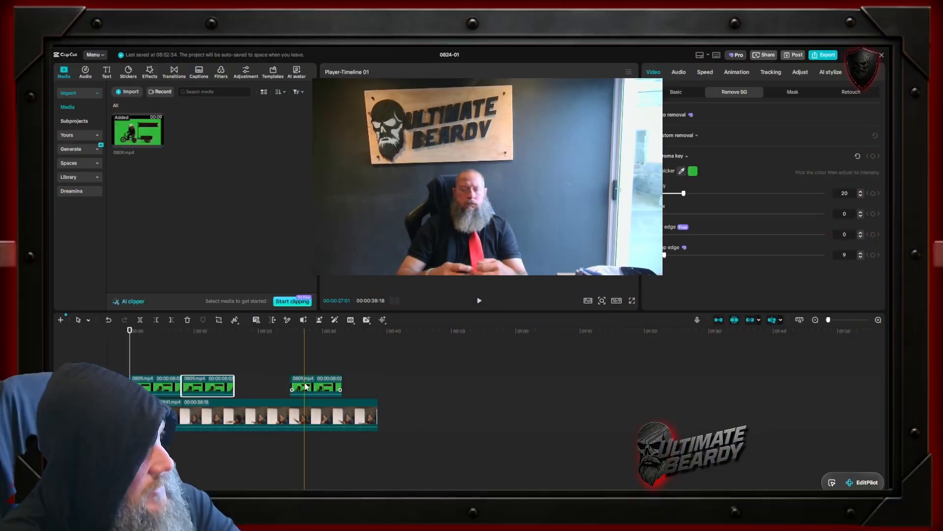
drag(307, 385, 250, 384)
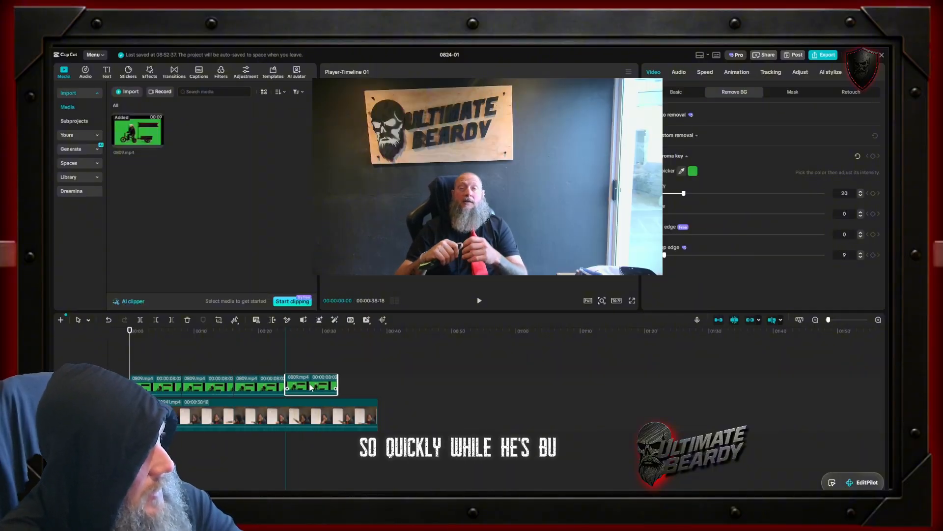
key(ctrl+v)
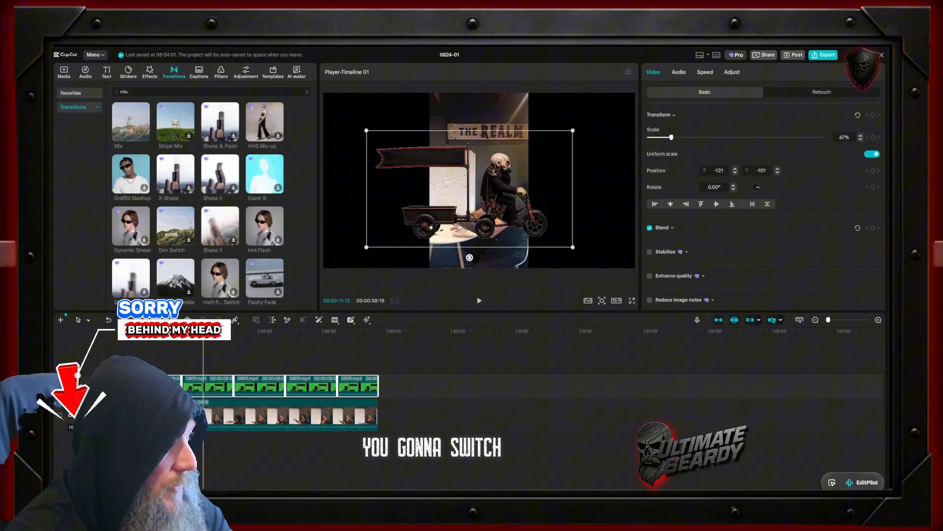
Hide the main video track and scrub through the overlay clips on their own.
click(81, 415)
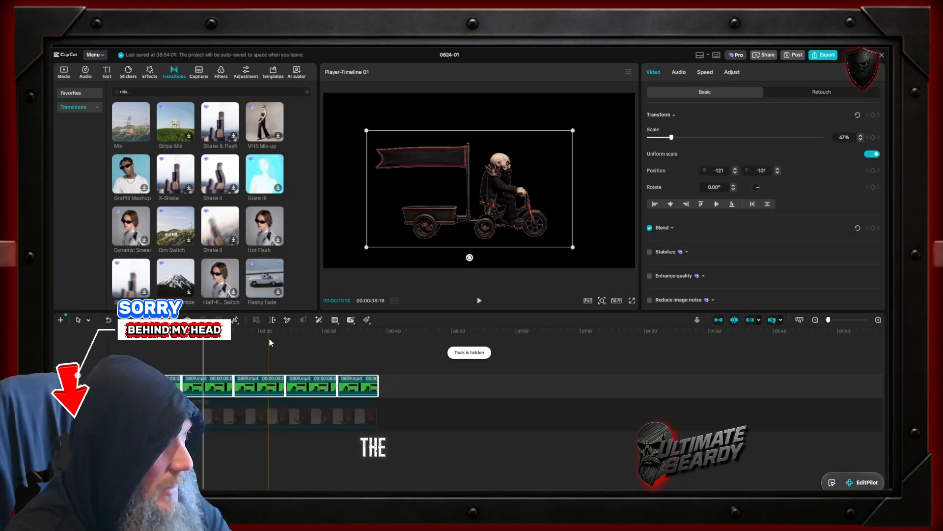
click(128, 332)
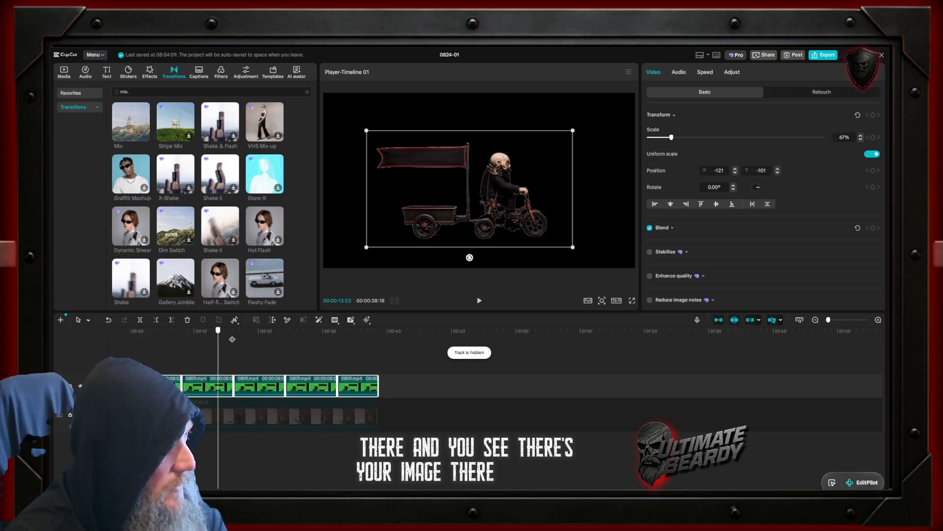
drag(332, 340, 105, 344)
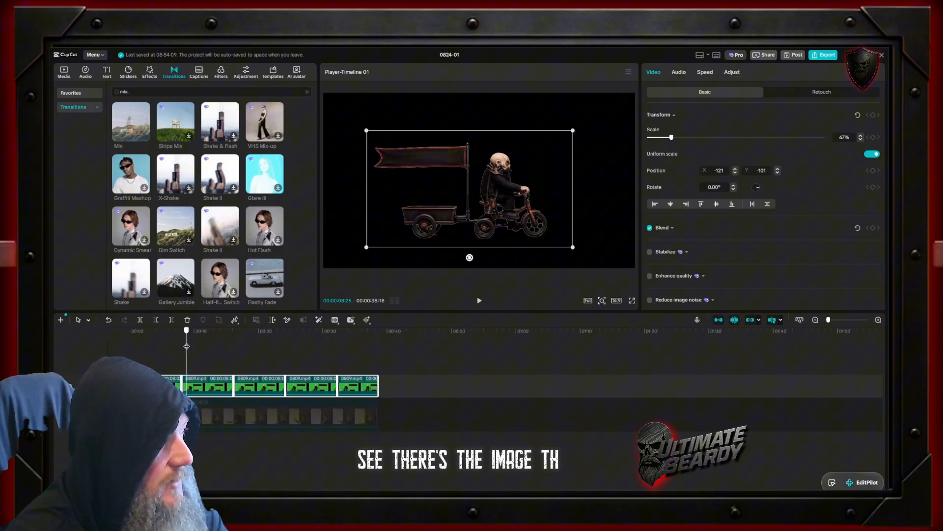
Turn off the chroma key background removal on each green-screen clip in the overlay track.
click(160, 386)
drag(395, 355, 147, 388)
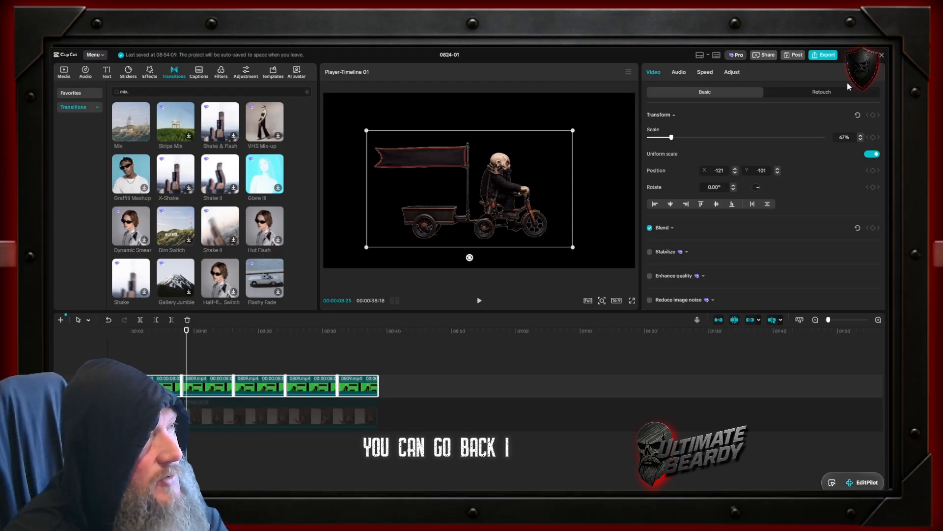
click(155, 387)
right_click(155, 386)
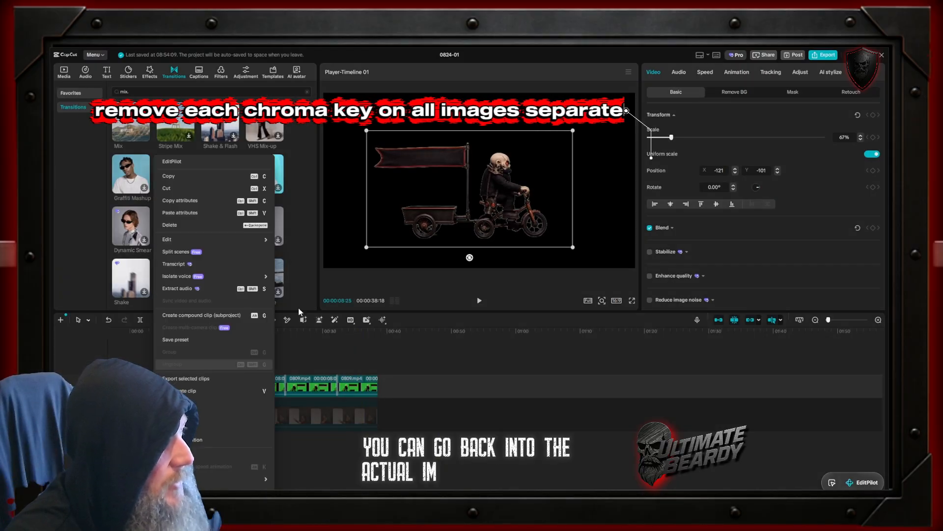
click(744, 95)
click(744, 95)
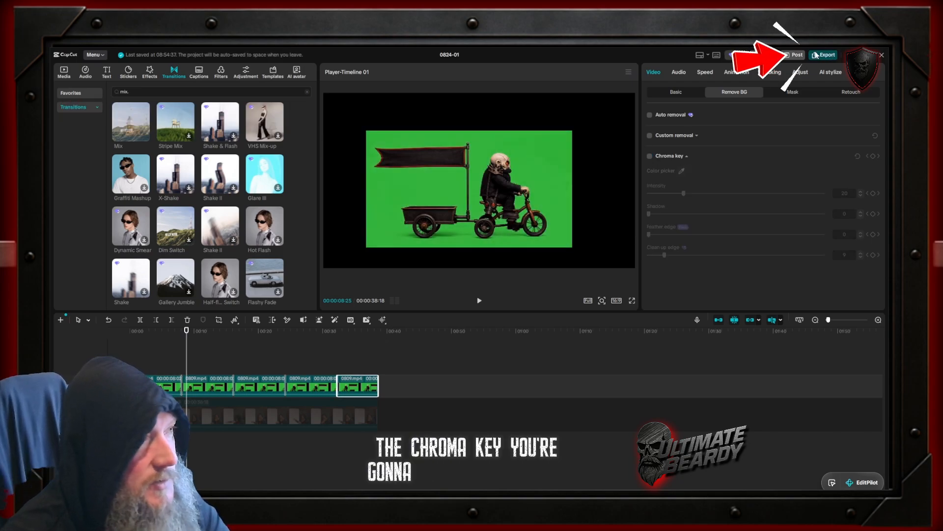
Export the joined green-screen clips as one video and import that file, shorts character.mp4, into the project.
click(816, 55)
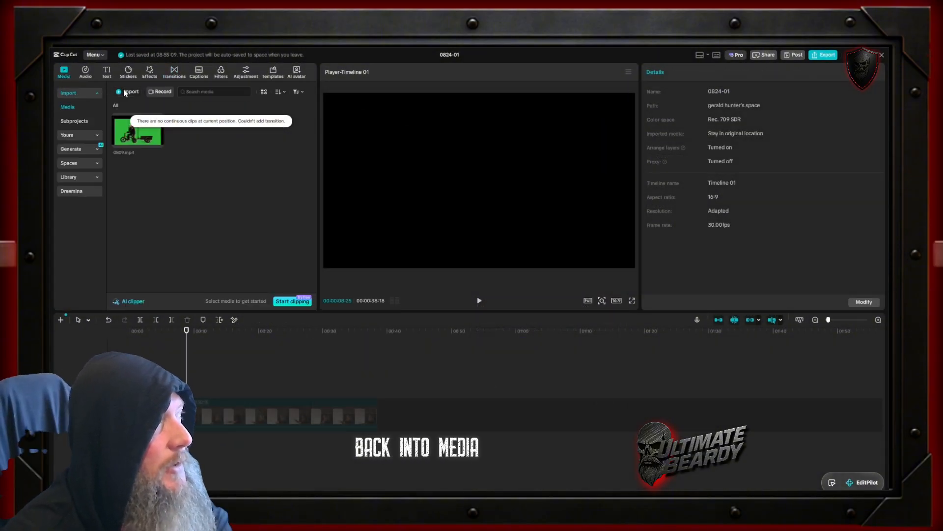
click(125, 92)
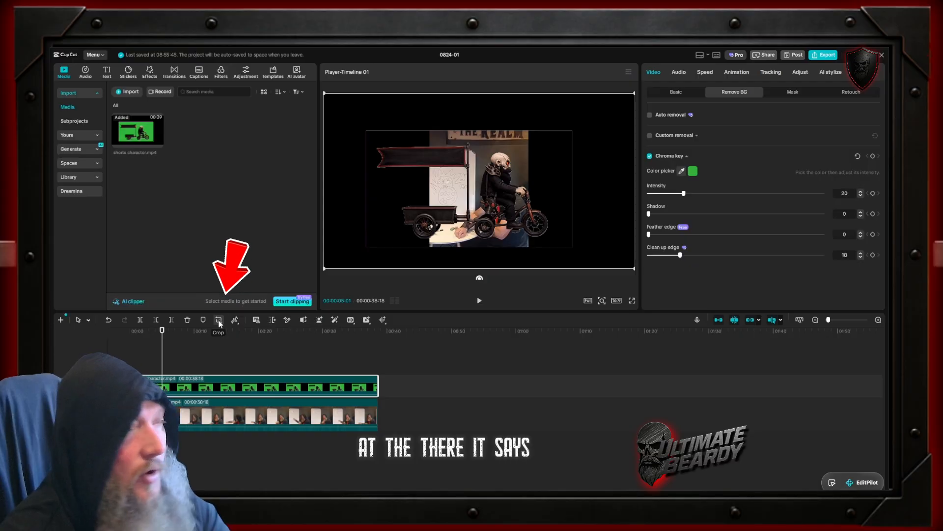
Crop the shorts character.mp4 overlay to the green area, cutting off the black borders on all sides.
click(219, 320)
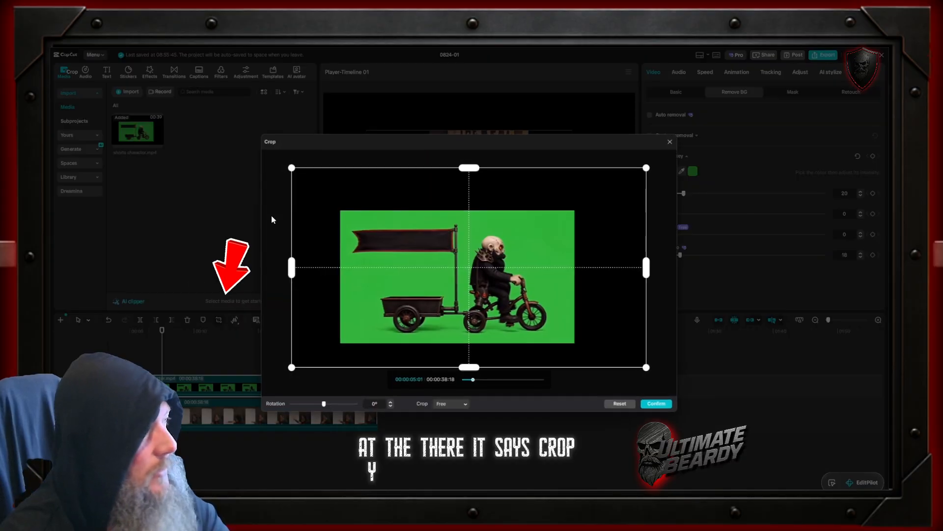
drag(466, 168, 456, 213)
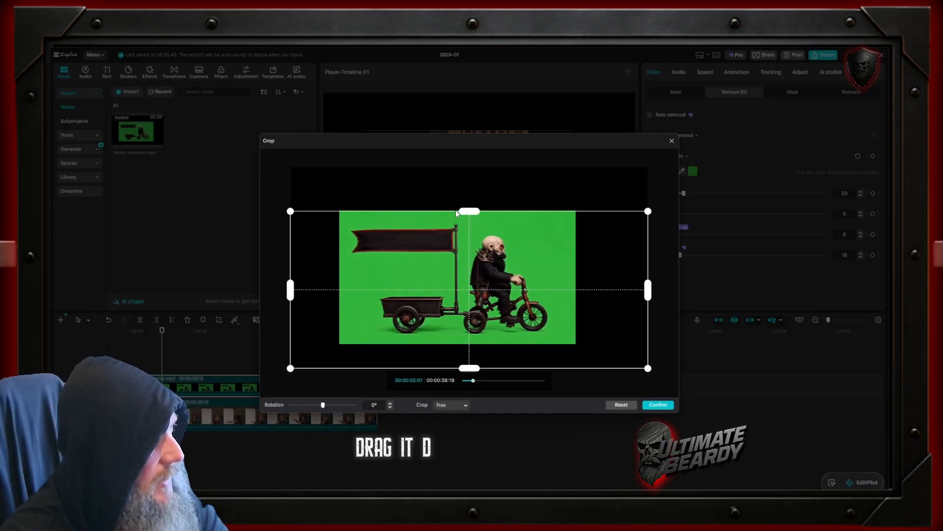
drag(292, 295, 329, 302)
drag(495, 368, 525, 335)
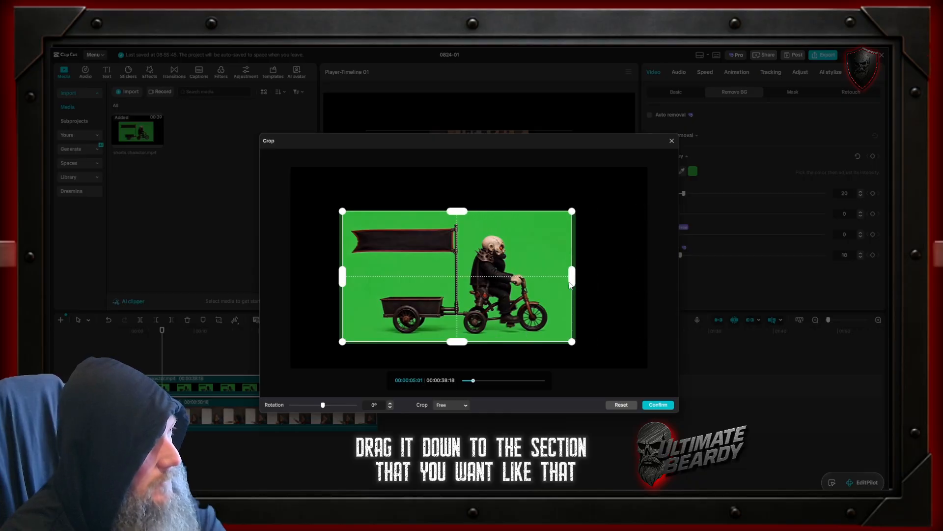
click(659, 405)
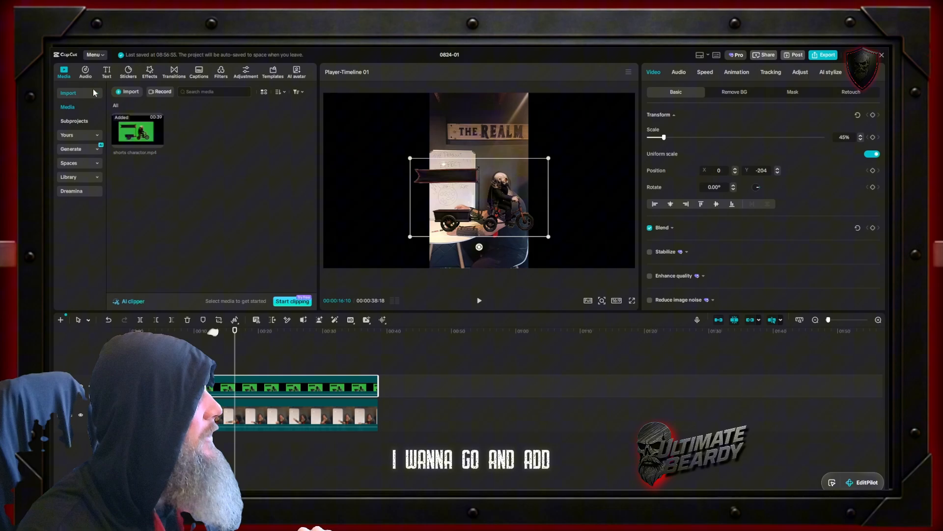
Add the red Subscribe text template with the play icon at the start of the timeline and play it back.
click(107, 72)
click(73, 136)
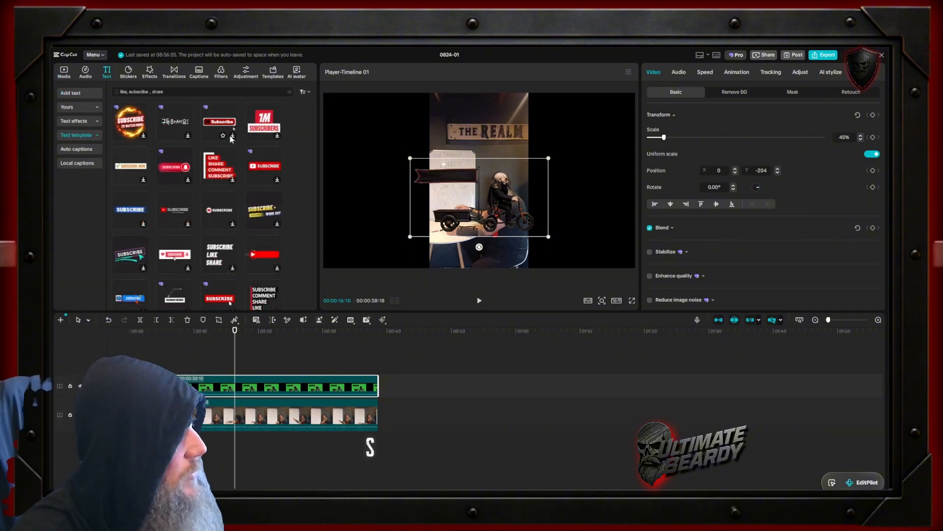
click(225, 137)
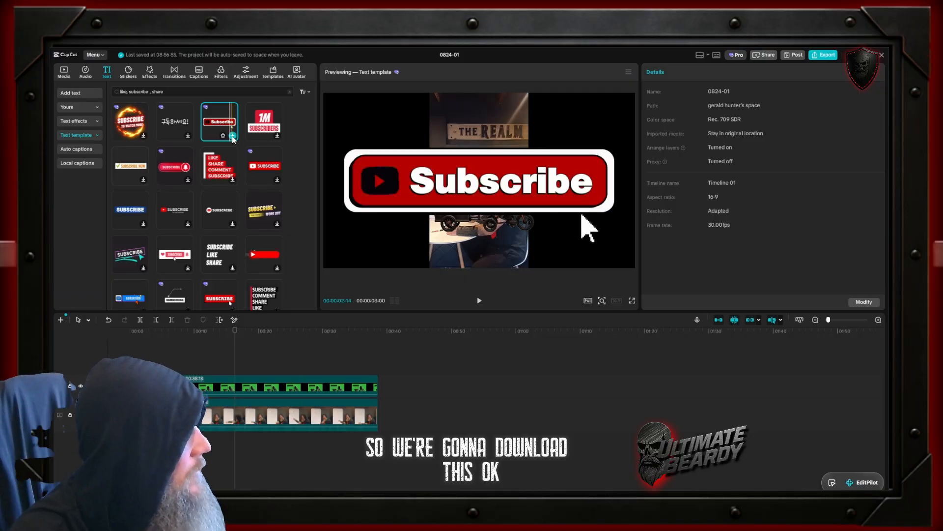
click(233, 135)
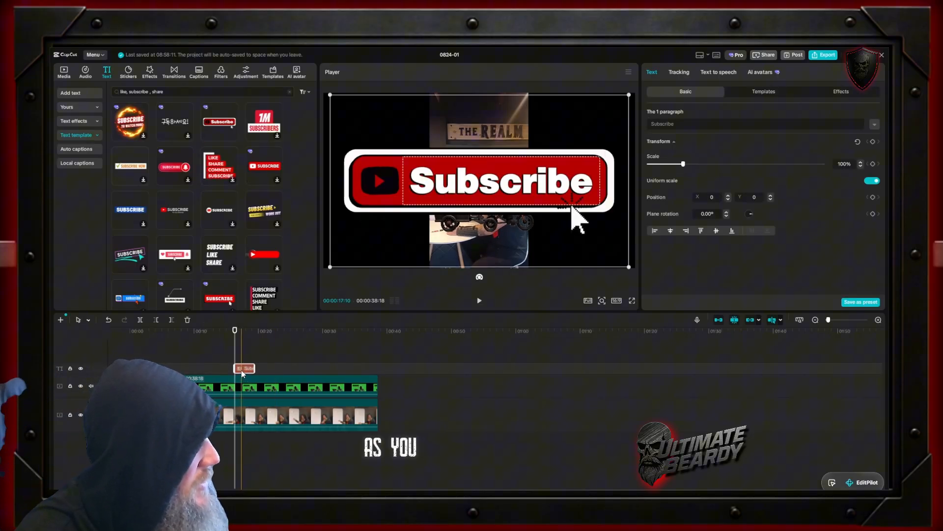
click(124, 335)
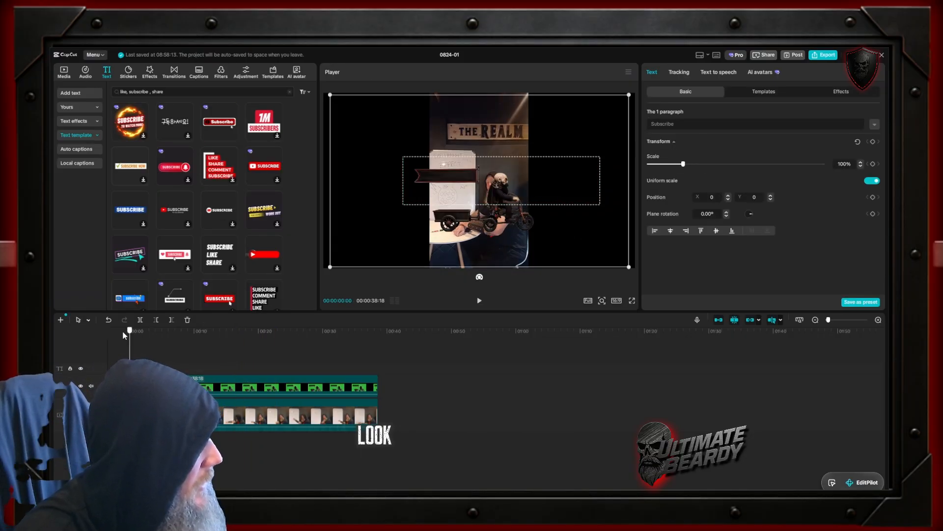
click(480, 300)
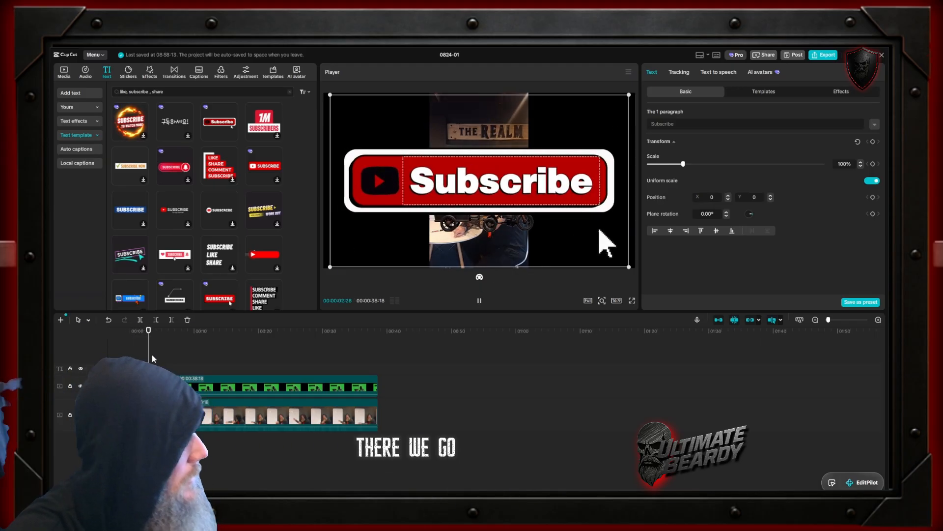
Scale the Subscribe text down to 16% and position it on the character's flag at X -428, Y 65.
click(132, 339)
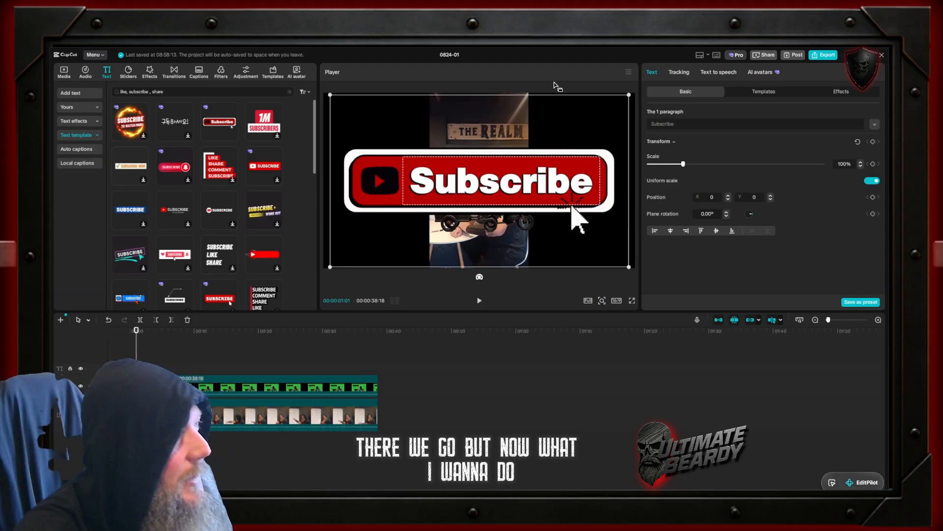
drag(629, 95, 485, 142)
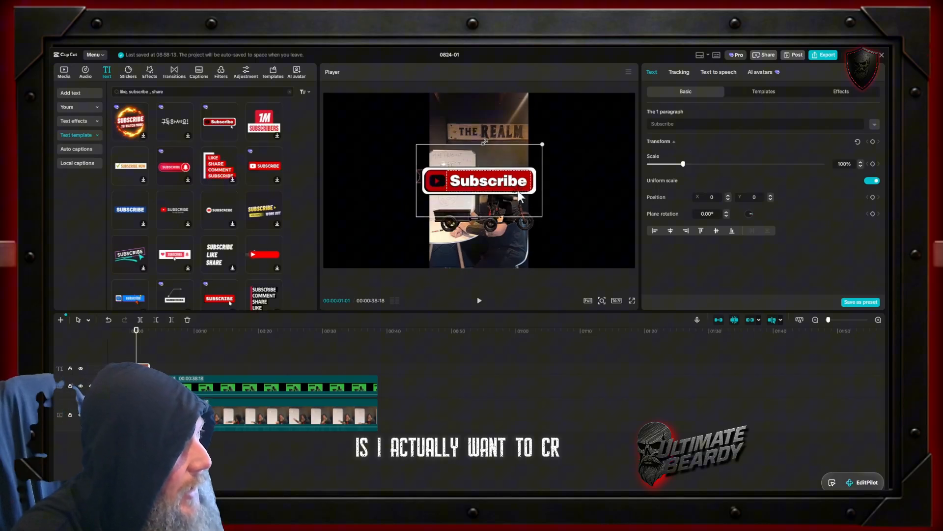
drag(518, 197, 435, 178)
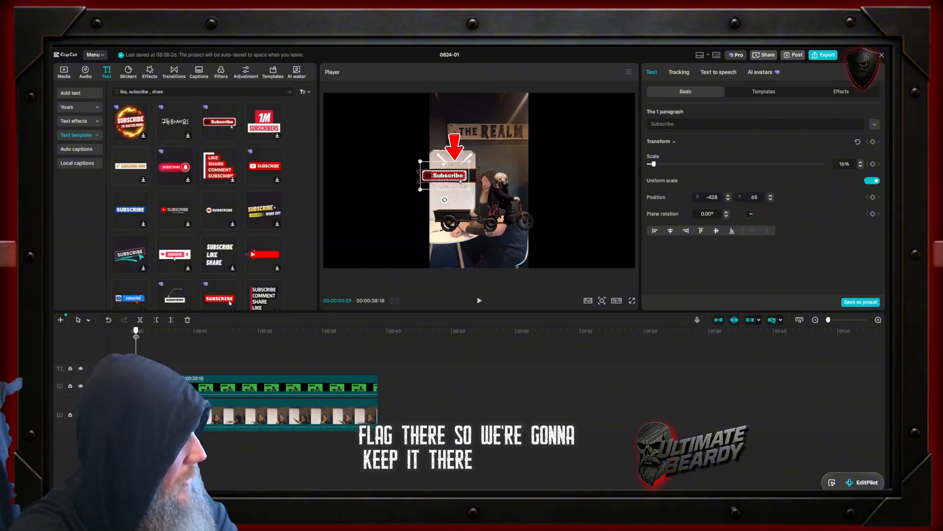
Paste a copy of the Subscribe text directly after the first one and change its wording to Like.
drag(144, 332, 149, 332)
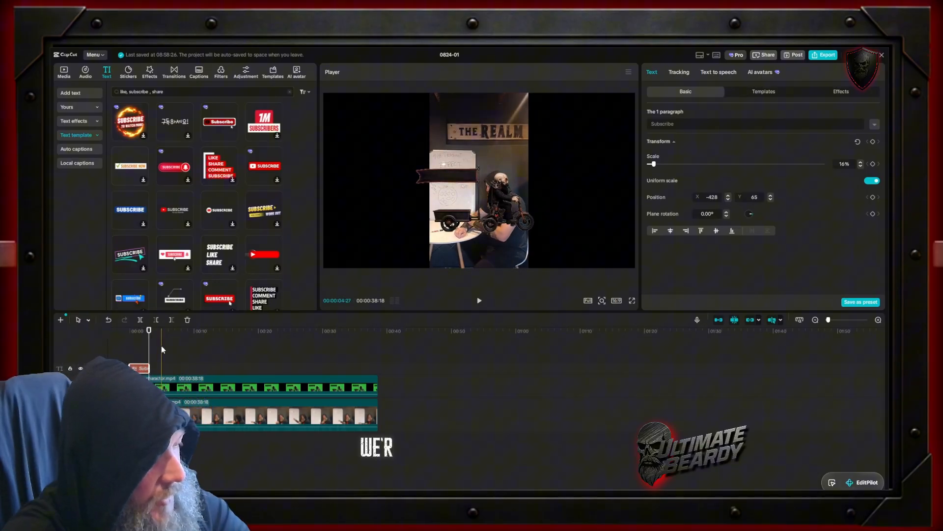
key(ctrl+c)
key(ctrl+v)
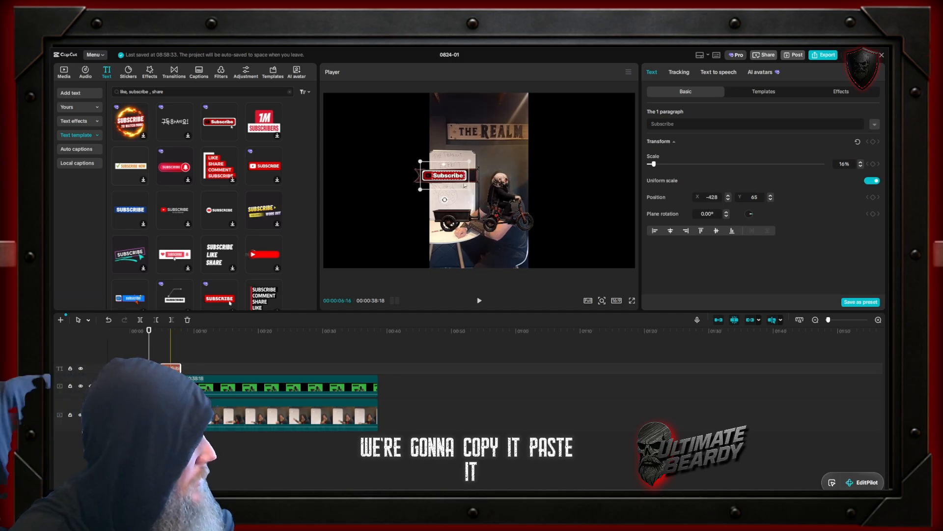
drag(171, 368, 158, 366)
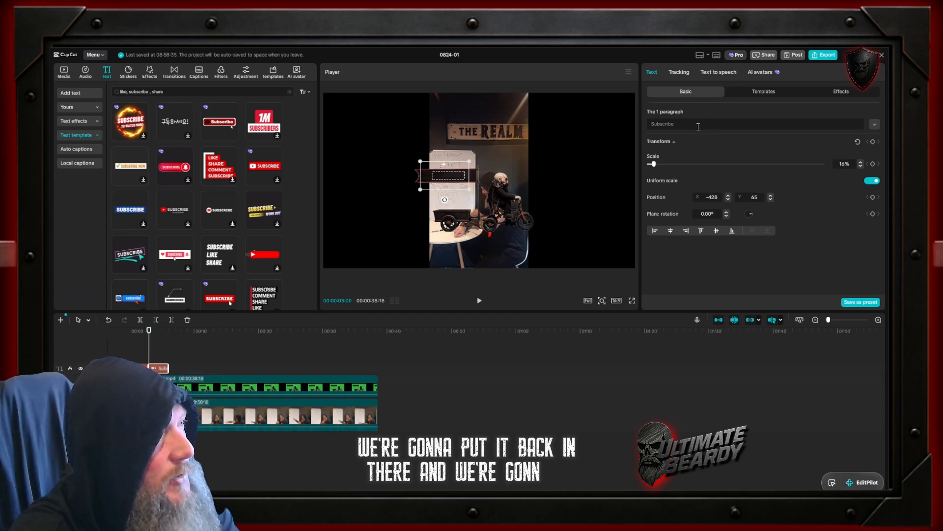
drag(697, 126, 645, 125)
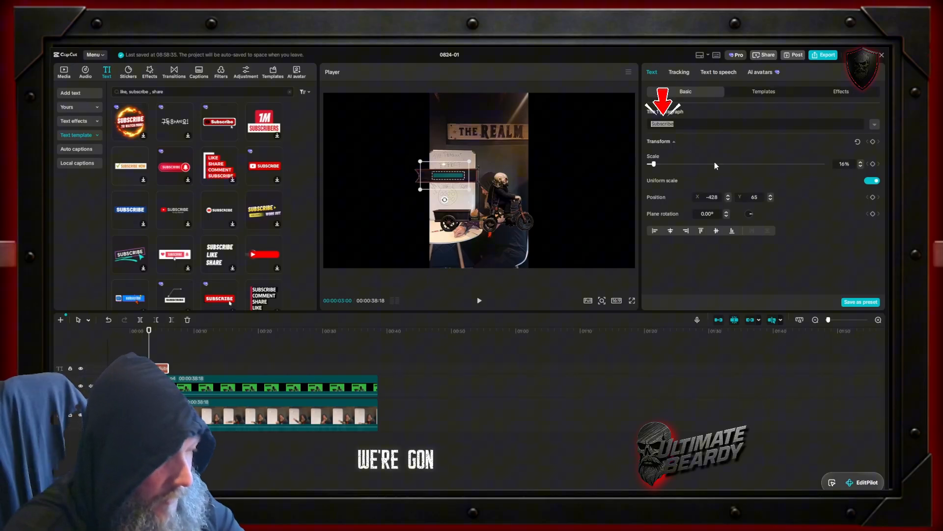
text(Like)
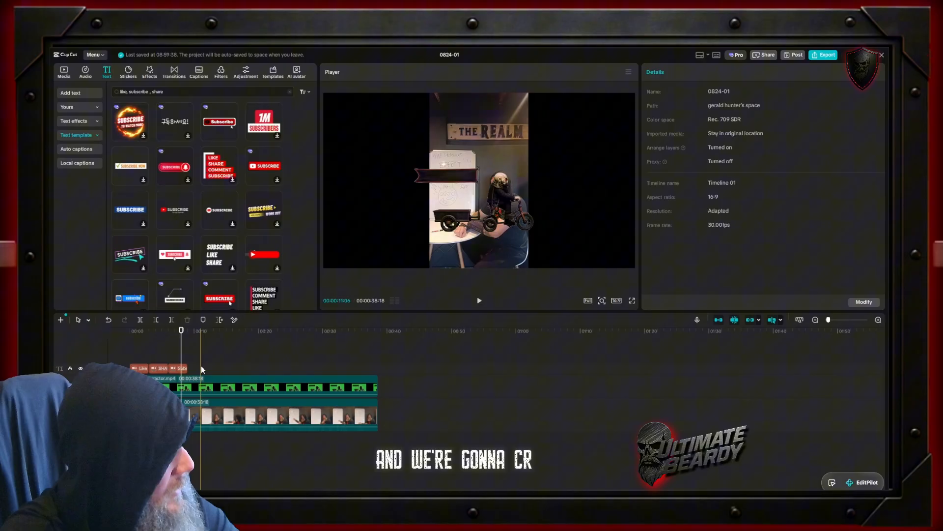
Copy the Like, SHARE and Subscribe texts and paste them repeatedly until they span the whole video.
click(129, 368)
key(ctrl+v)
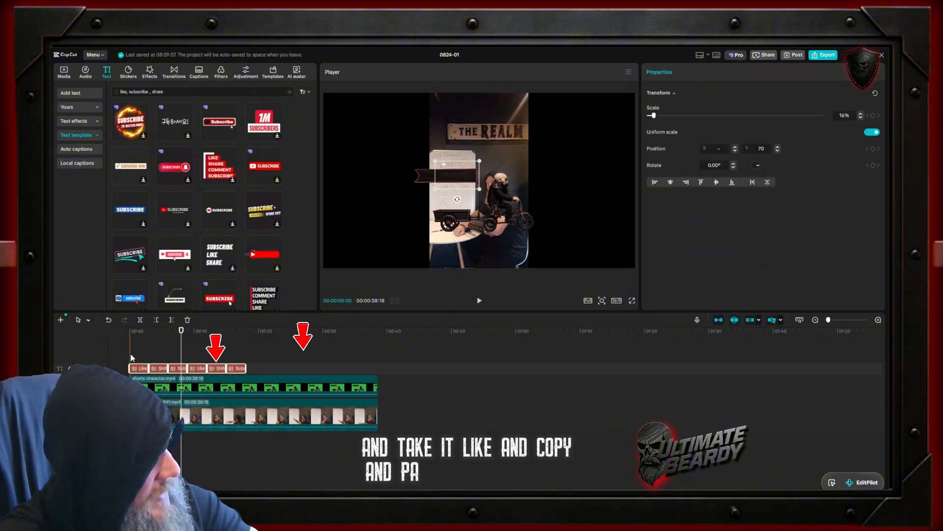
key(ctrl+v)
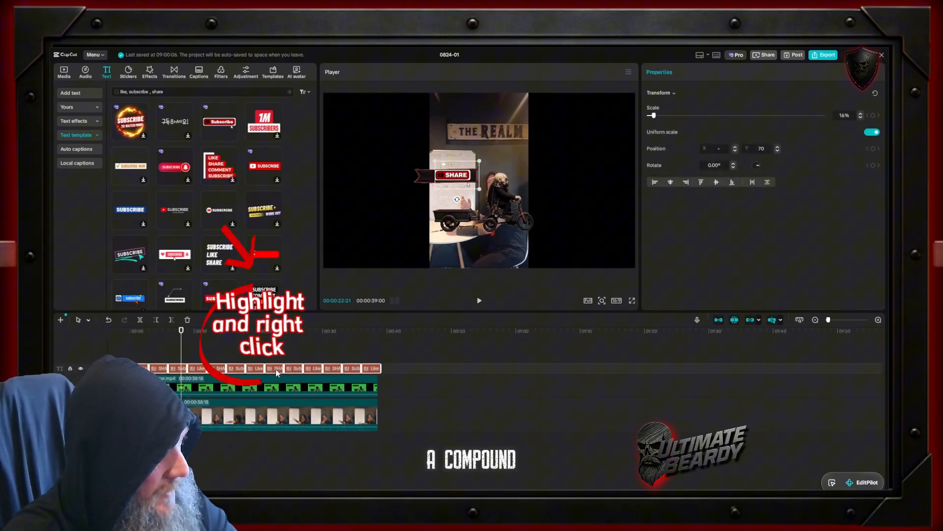
Combine the selected Like, SHARE and Subscribe texts into one compound clip and play back the result.
right_click(276, 369)
click(312, 401)
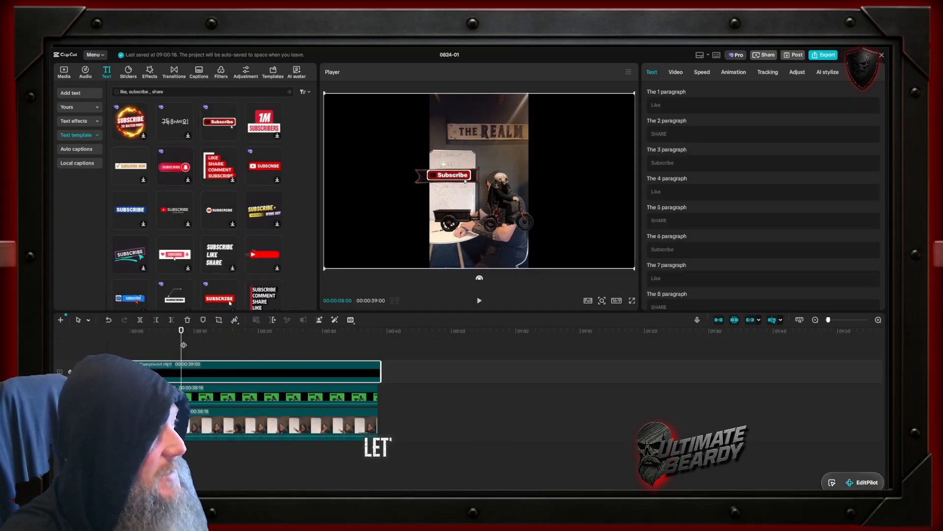
click(137, 346)
click(480, 300)
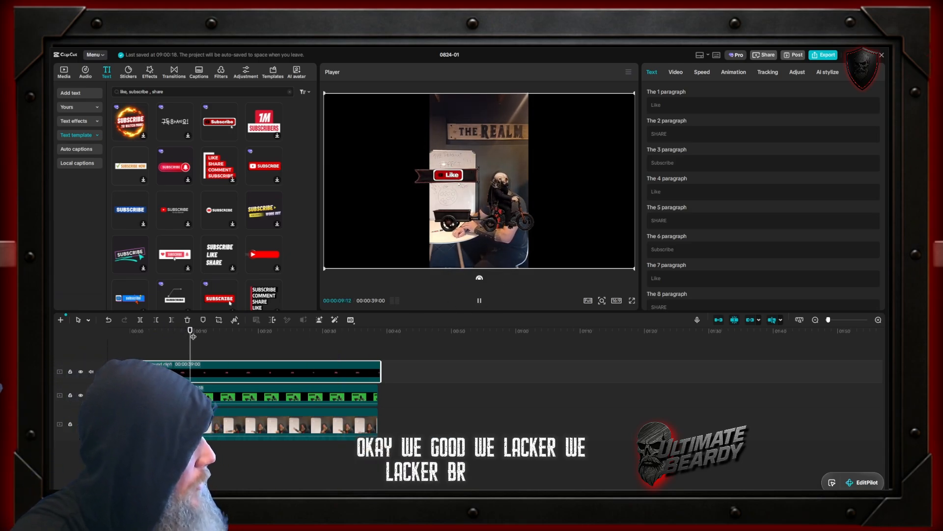
Shrink the compound text clip to 25% and the green-screen clip to 11% together and move both to the video's lower-left corner at X -700.
drag(190, 330, 128, 331)
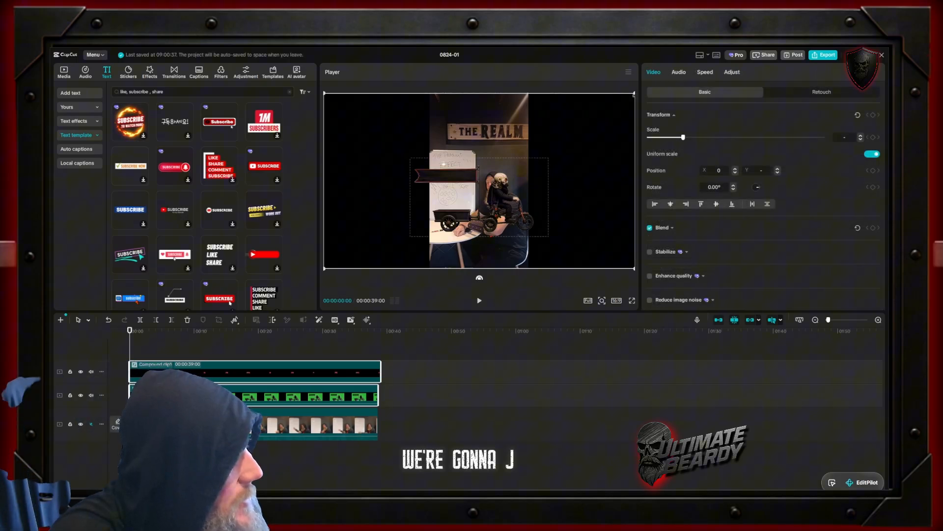
drag(634, 93, 523, 156)
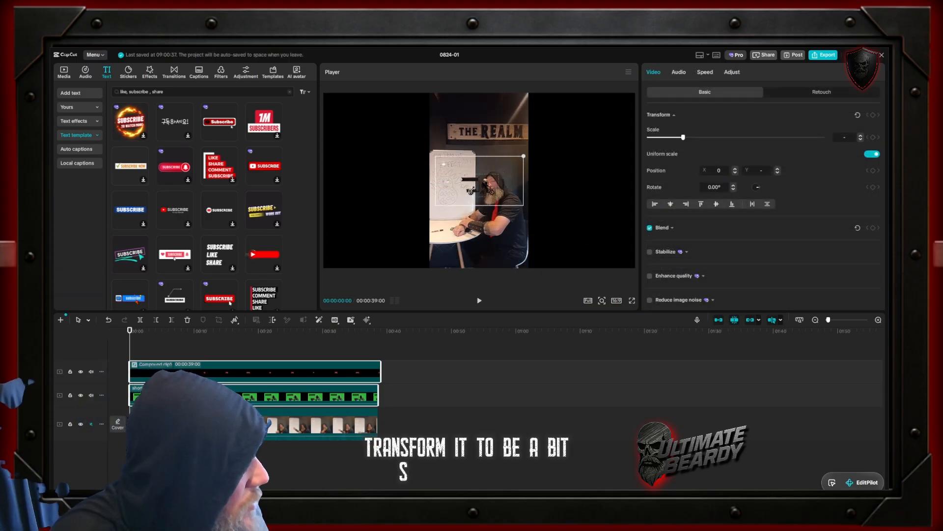
drag(485, 192, 427, 261)
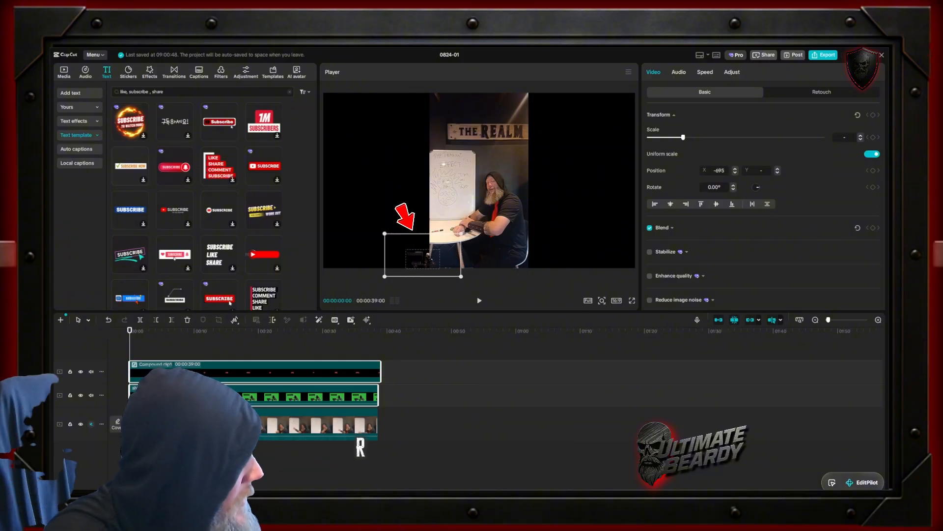
Add Transform keyframes to the compound text clip near the start of the timeline.
click(372, 371)
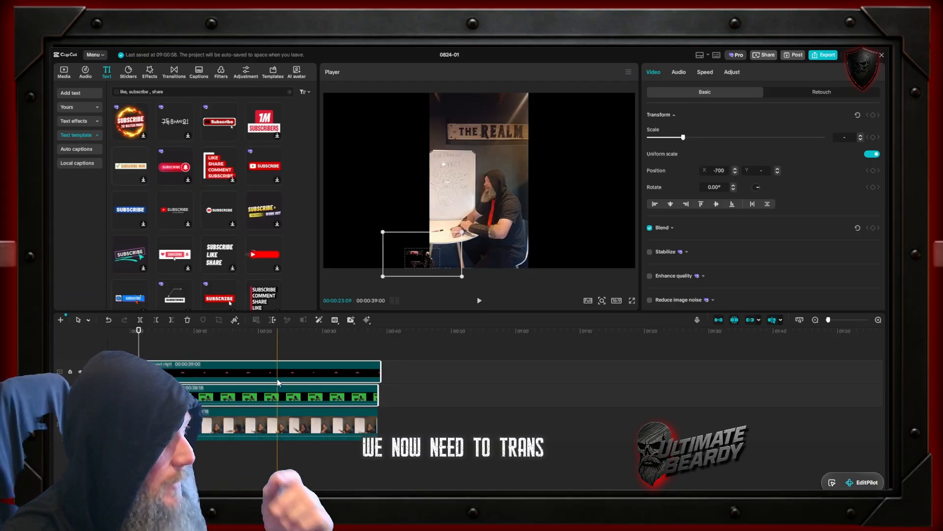
click(260, 364)
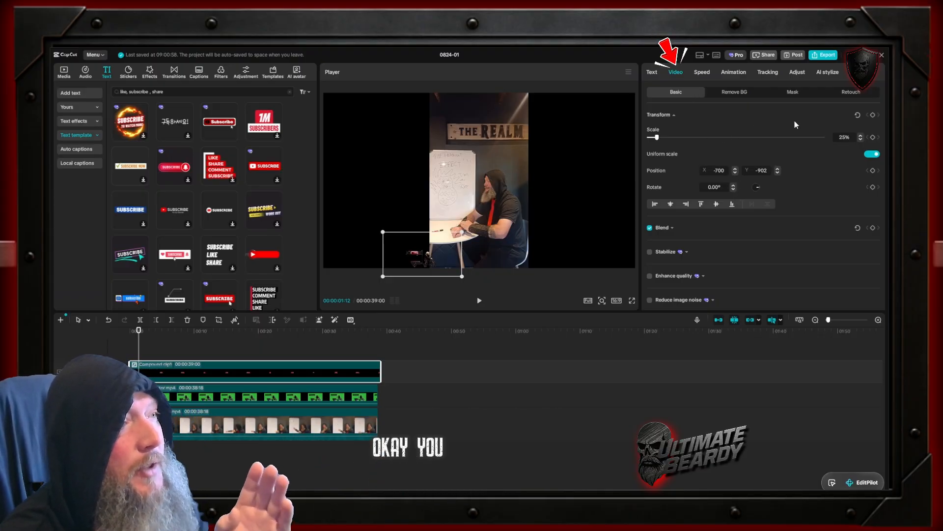
click(873, 115)
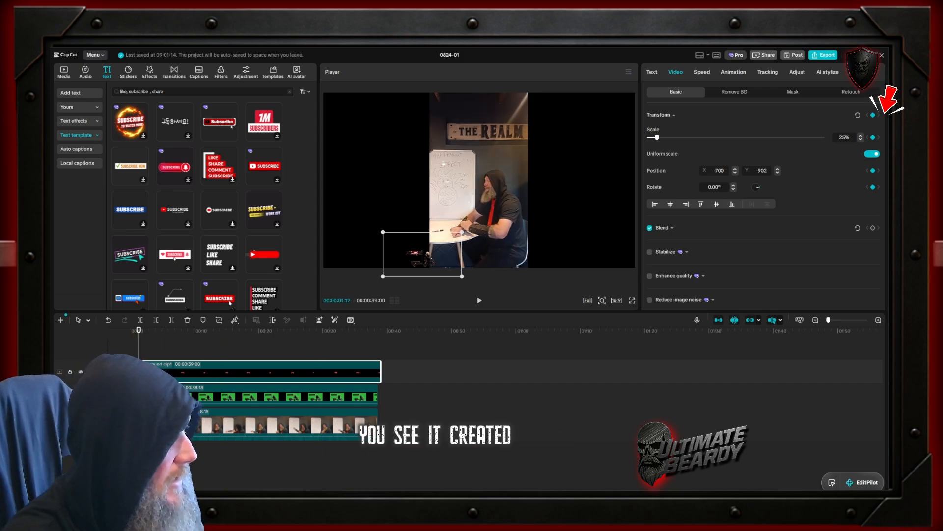
drag(139, 336, 134, 336)
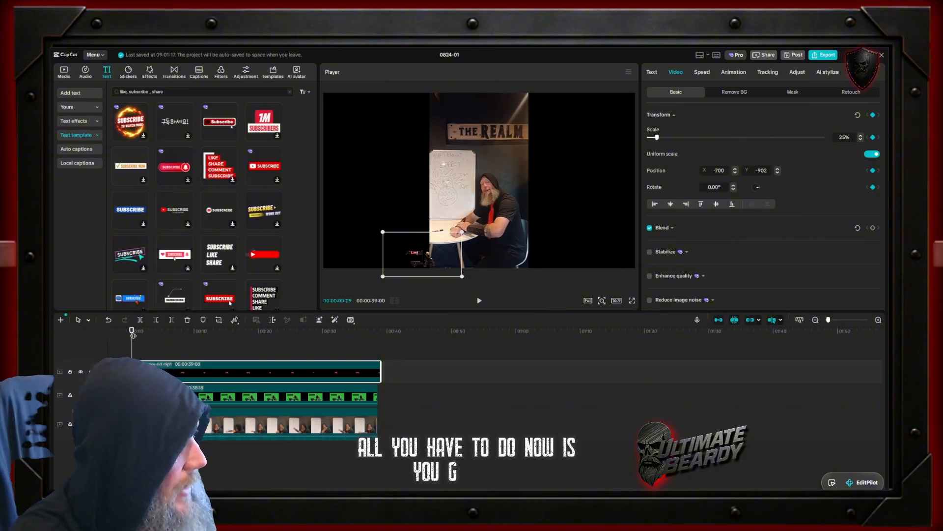
Move the compound text clip past the video's right edge to X 765, Y -916 at 00:00:38:01 and play the animation from the start.
drag(132, 335, 374, 335)
drag(430, 260, 444, 259)
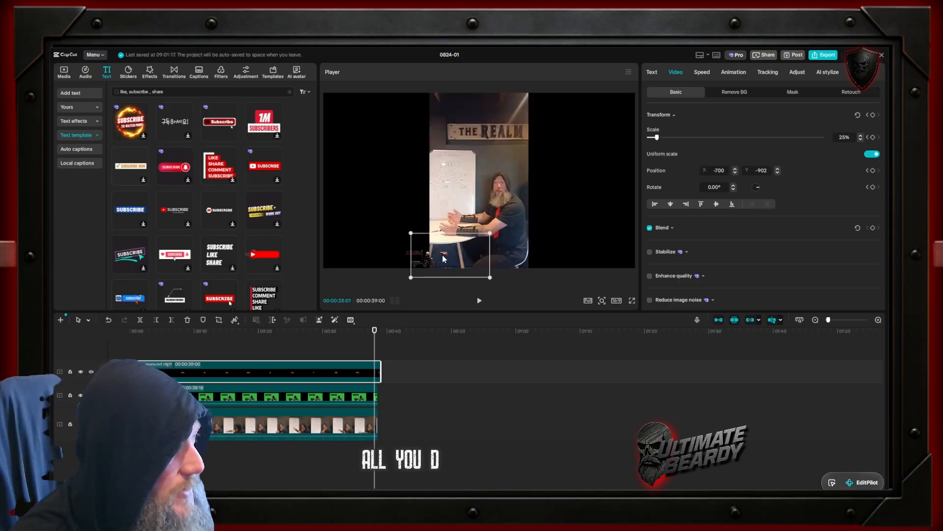
drag(524, 259, 526, 259)
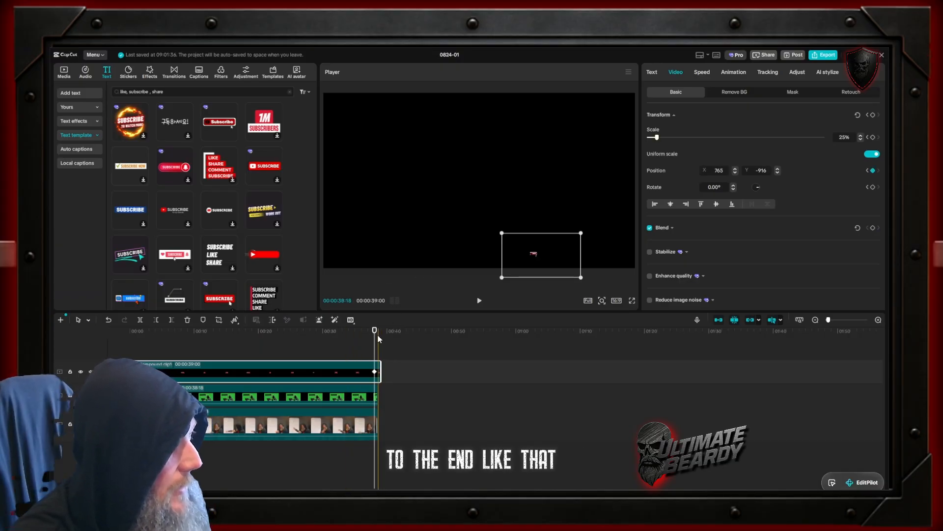
drag(376, 335, 128, 342)
click(482, 306)
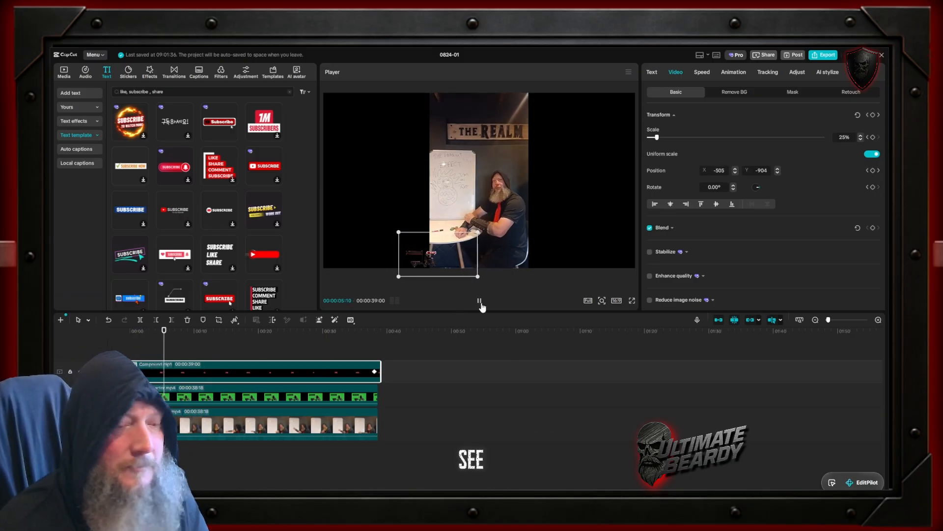
click(479, 300)
Add Transform keyframes to the green-screen character clip at 00:00:00:09.
drag(175, 331, 133, 334)
click(184, 394)
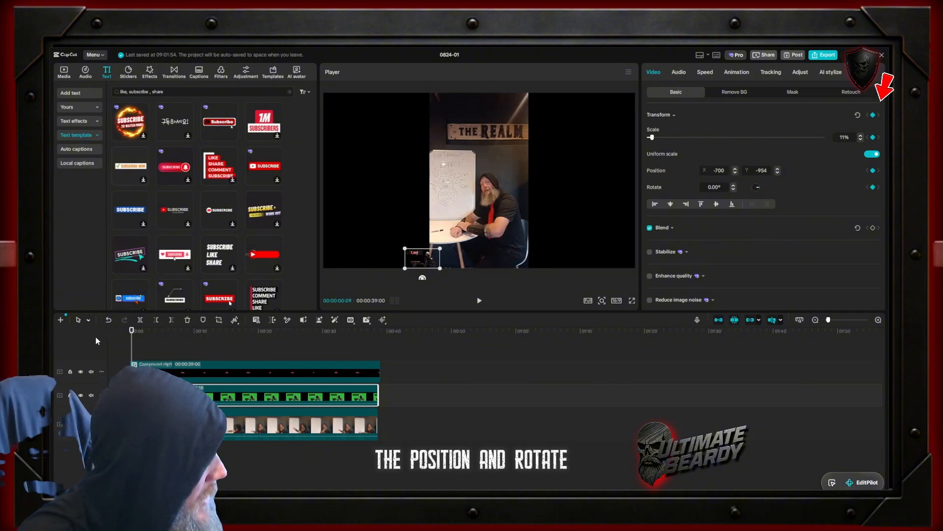
Move the green-screen clip to X 754, Y -957 at 00:00:38:01, matching the text clip's end position, and play back the combined animation.
drag(132, 336, 373, 336)
click(375, 369)
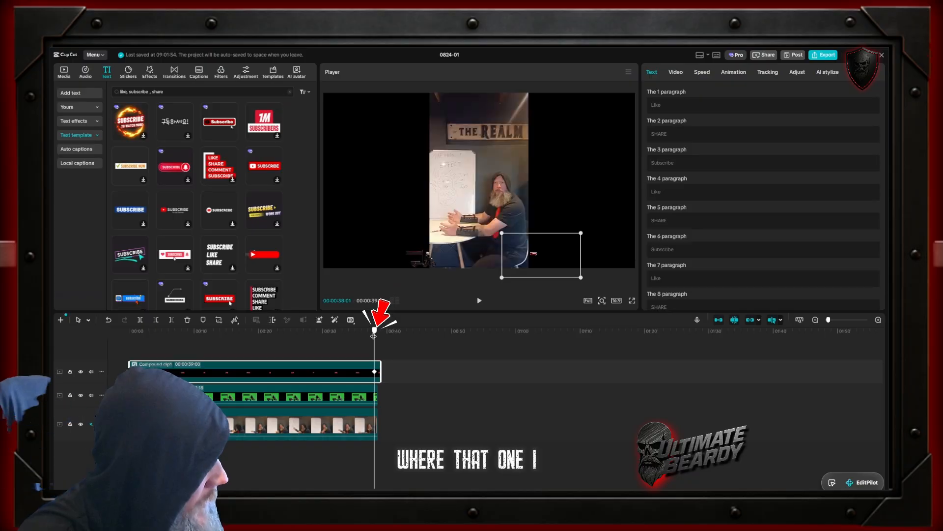
click(375, 399)
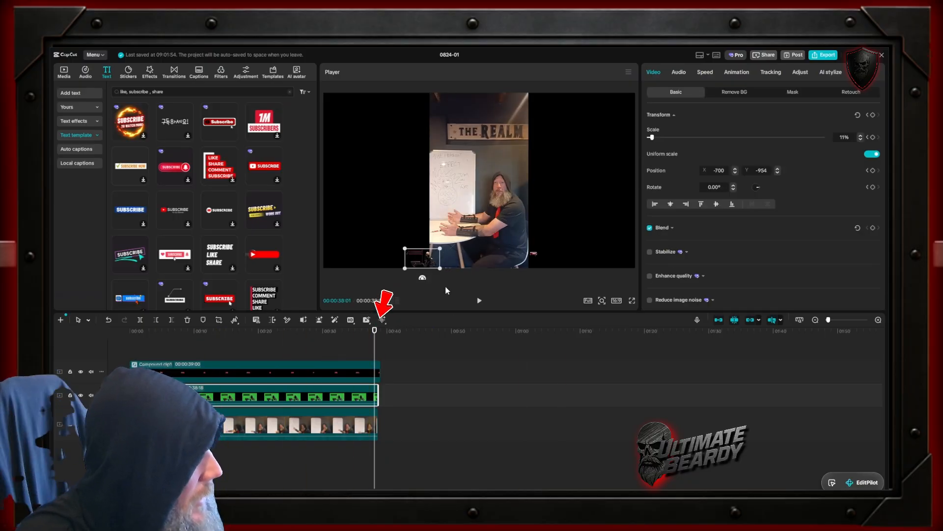
drag(427, 264, 546, 267)
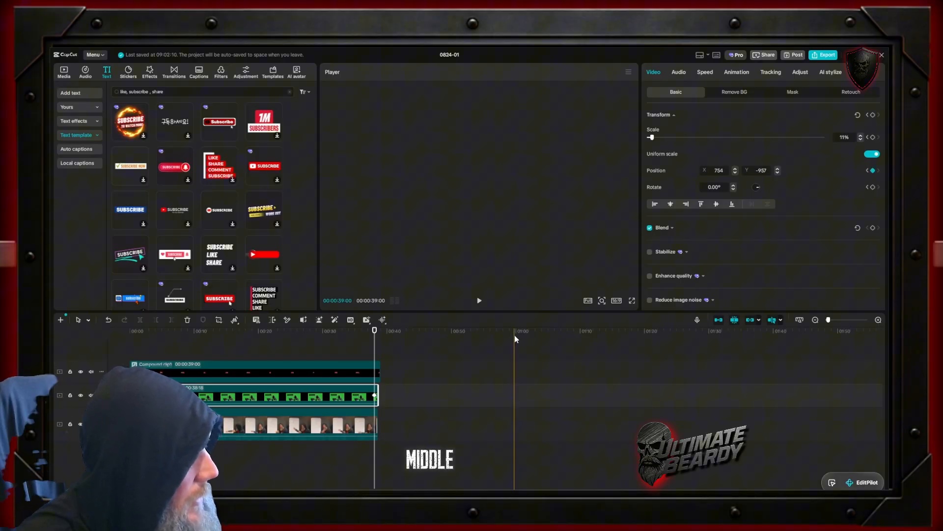
click(179, 333)
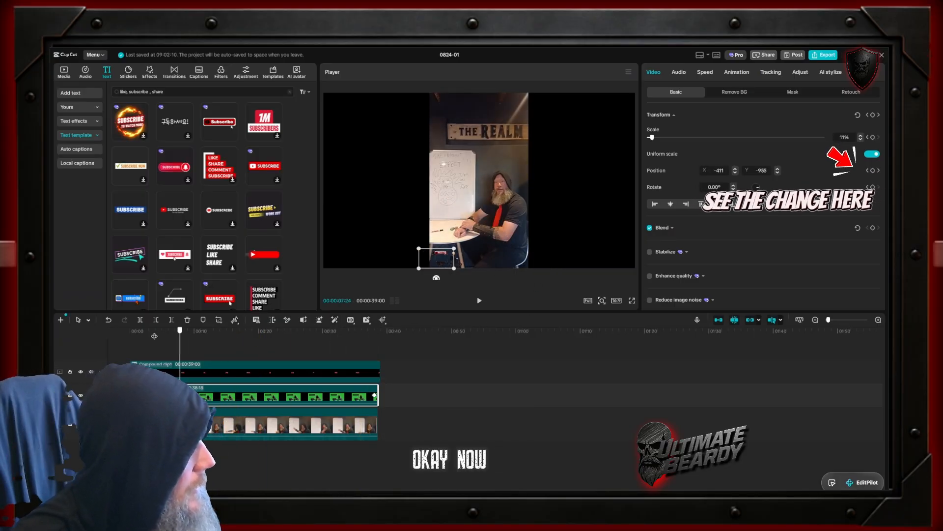
key(space)
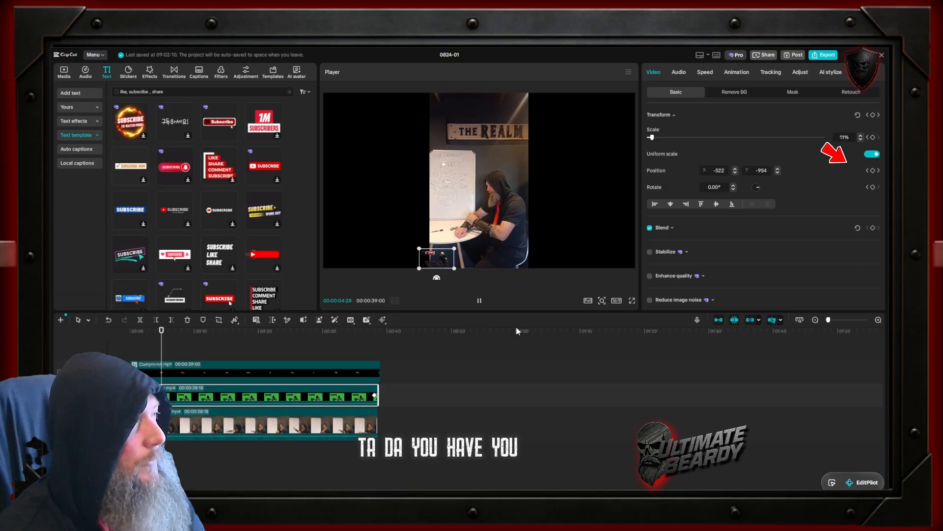